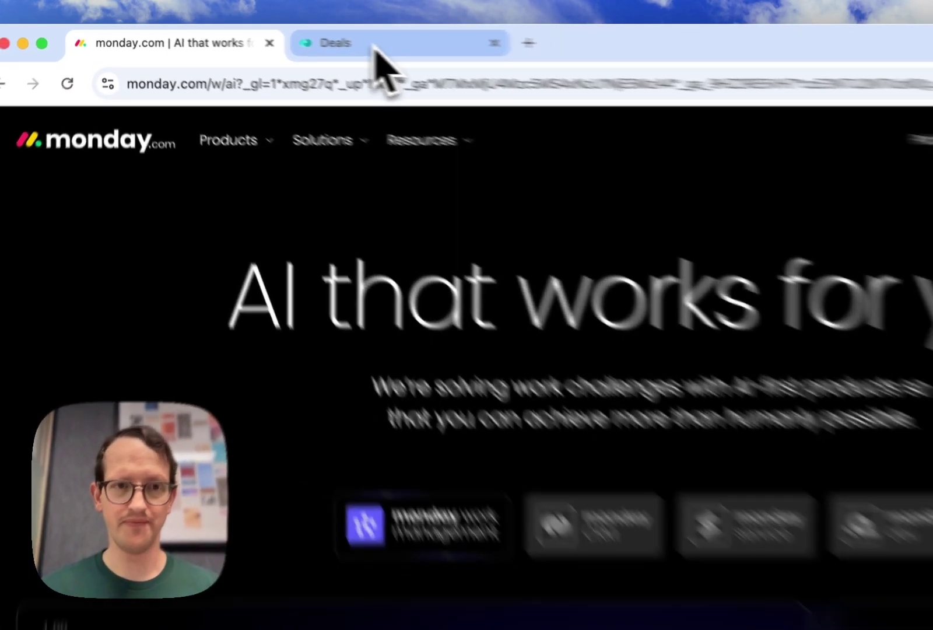
Step: Switch to the Deals board in monday CRM
left_click(277, 38)
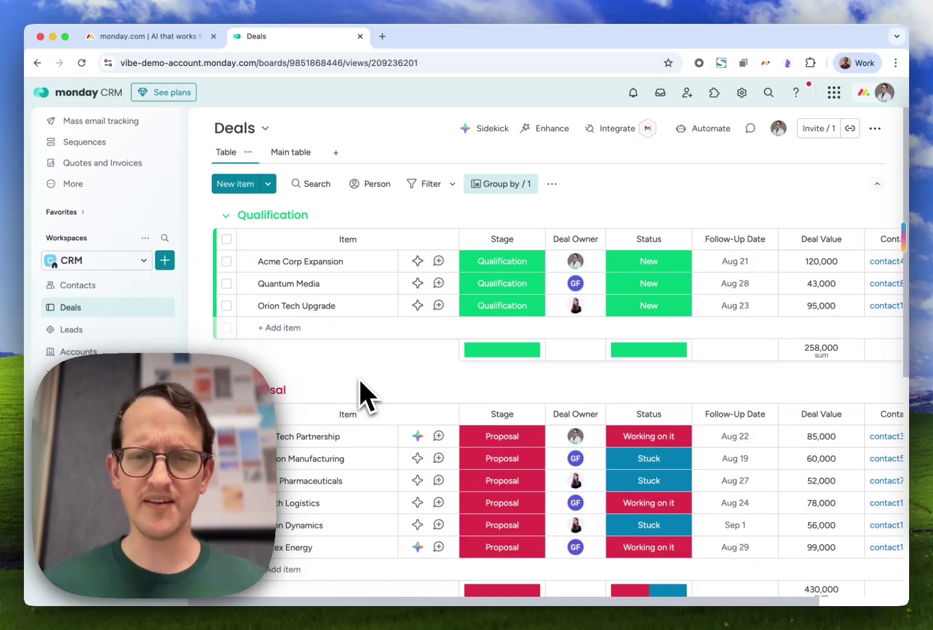
scroll(383, 388, "right", 3)
scroll(385, 389, "left", 3)
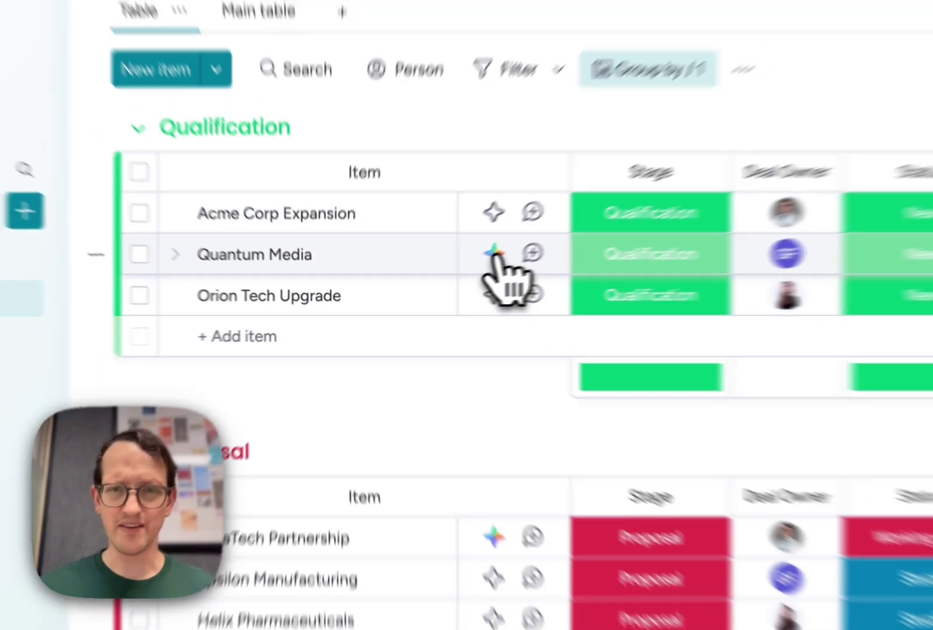
Step: Bring up the Sidekick AI assistant on the Quantum Media deal row
left_click(494, 254)
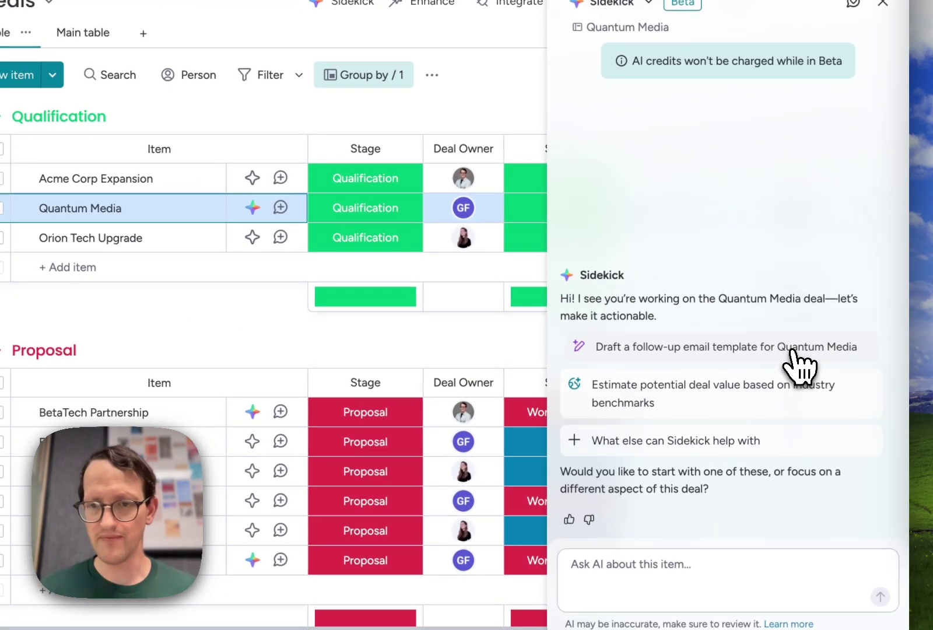
Step: Generate the Quantum Media follow-up email and check the recipient and signature names
left_click(758, 390)
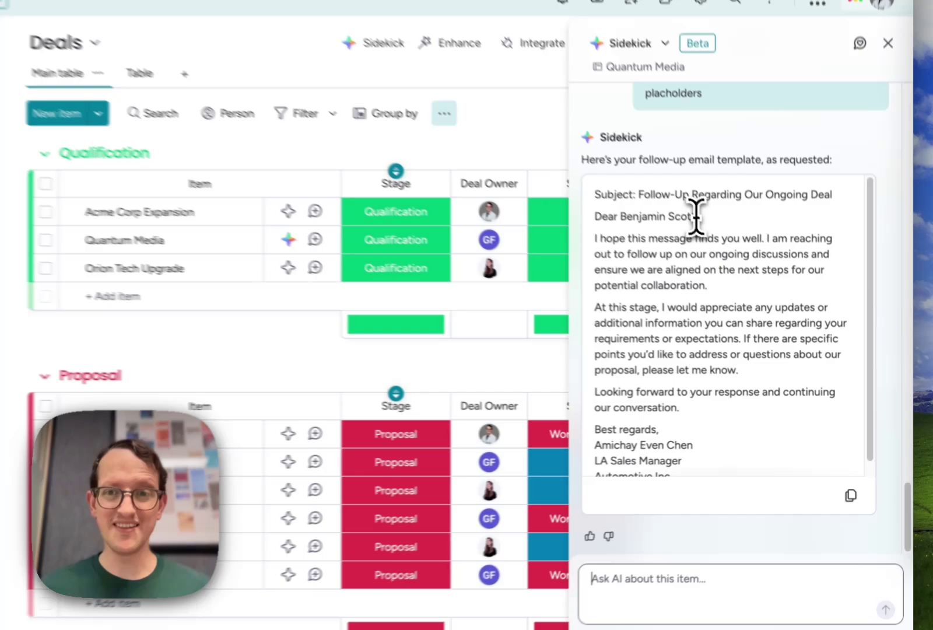
left_click_drag(740, 265, 682, 265)
scroll(481, 281, "right", 5)
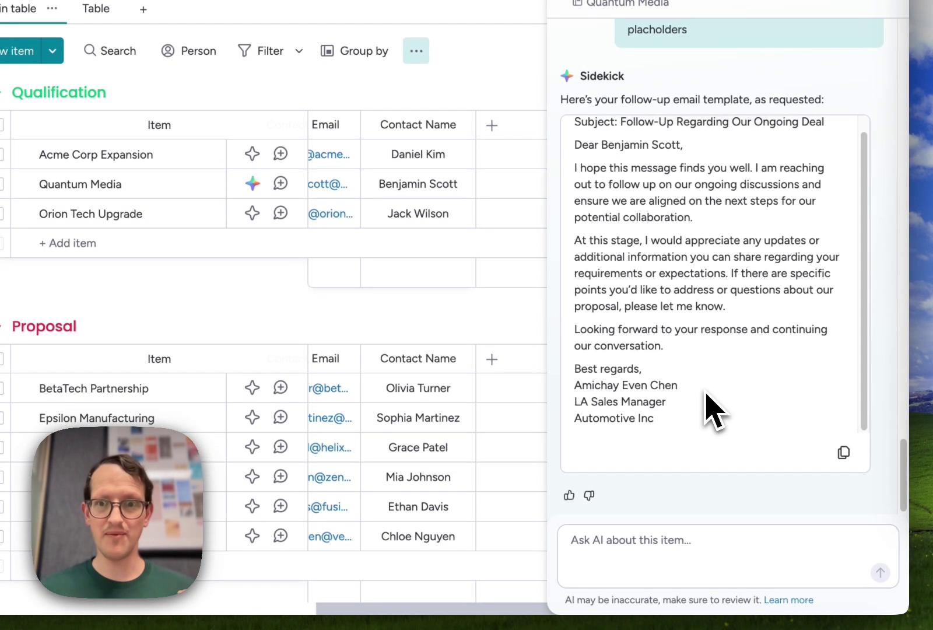
left_click_drag(700, 388, 568, 394)
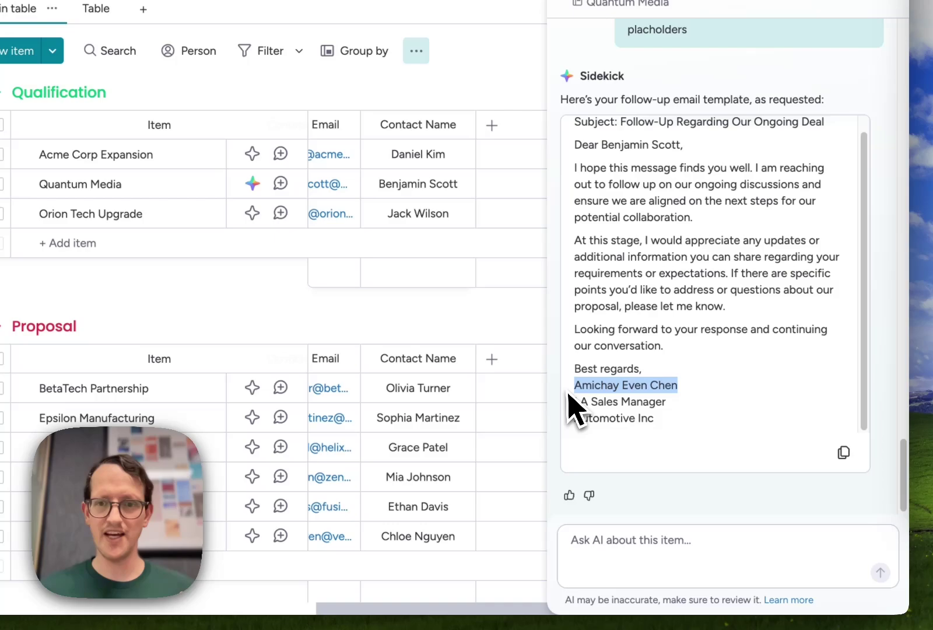
left_click(654, 437)
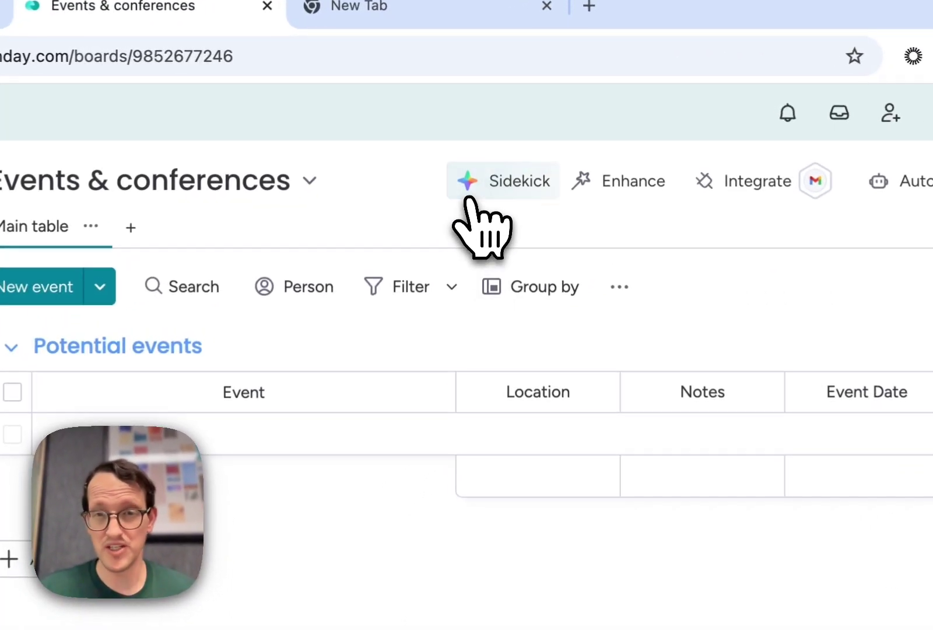
Step: Send Sidekick a request for LA automotive events in November 2025 with 300–1500 attendees
left_click(485, 128)
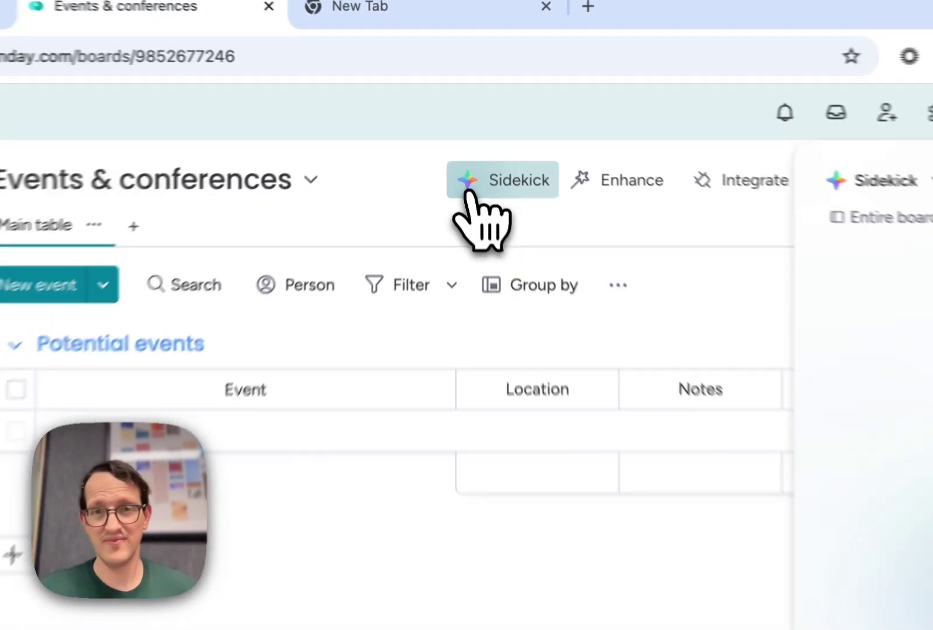
left_click(776, 565)
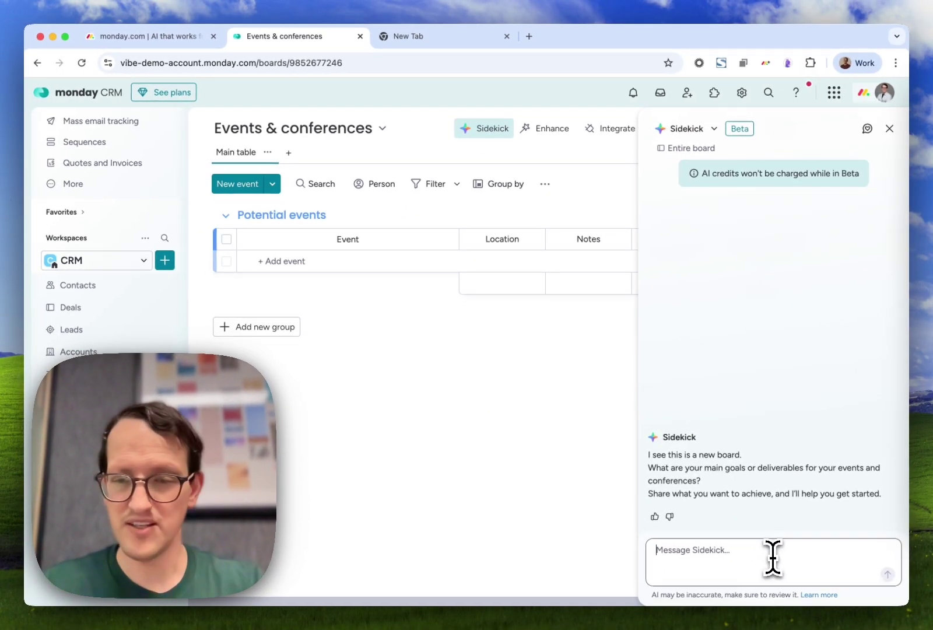
type("Find the top automotive events in the LA area in November 2025 with 300-1500 attendees and add their details to this board.")
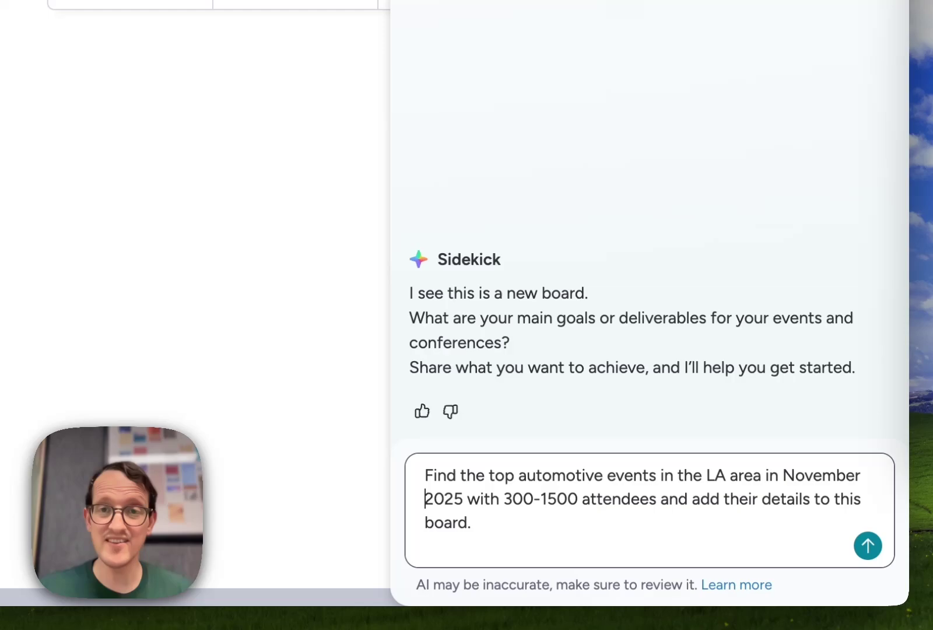
type("Search for the nearest affordable hotel next to each event and add it as a column to the board")
key("Return")
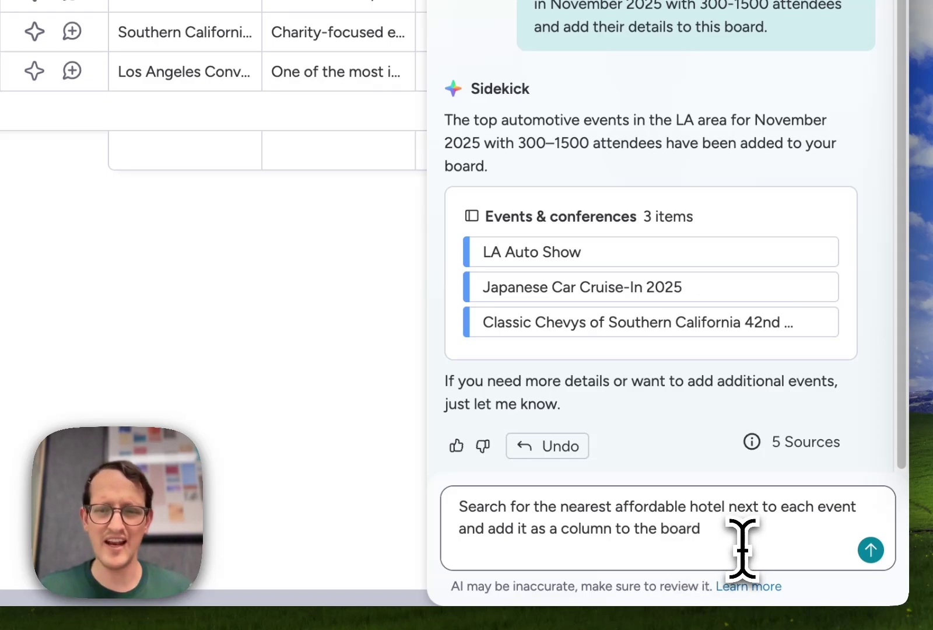
Step: Send Sidekick the request for a nearest-affordable-hotel column on the events board
key("Return")
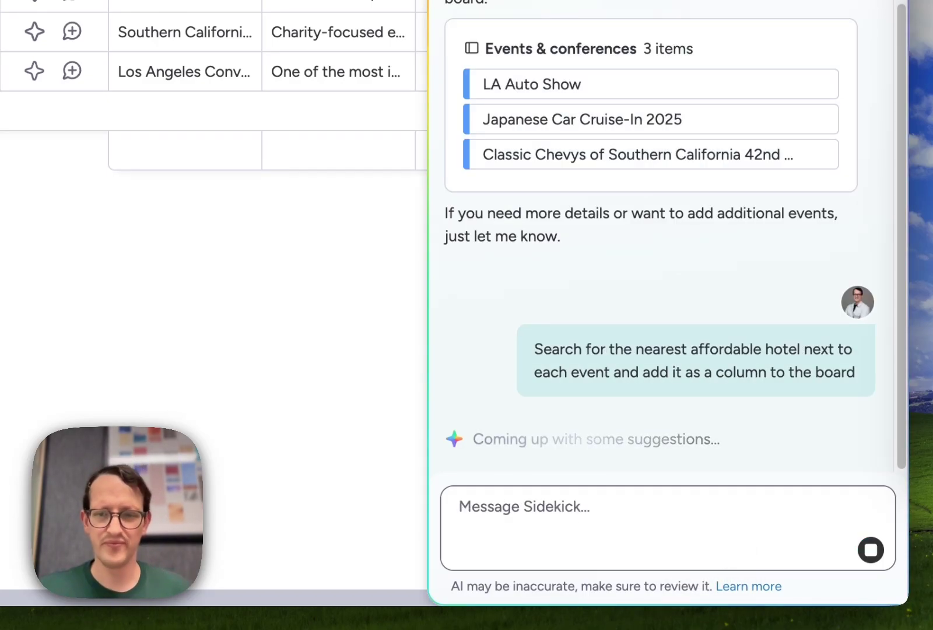